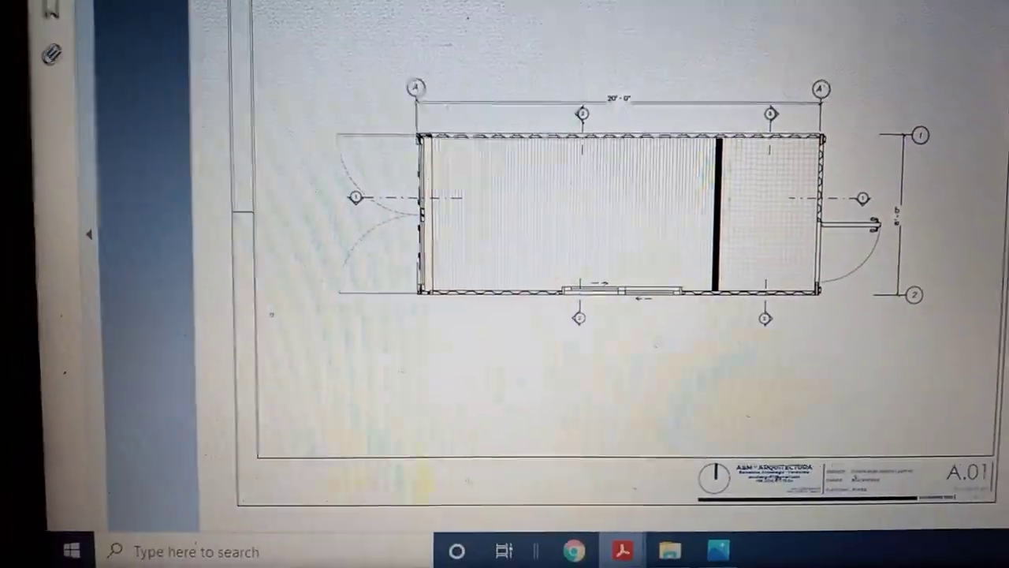
Page forward through the plan and elevation sheets toward the 3D views sheet A.09.
{"action": "key", "text": "Page_Down"}
{"action": "key", "text": "Page_Down"}
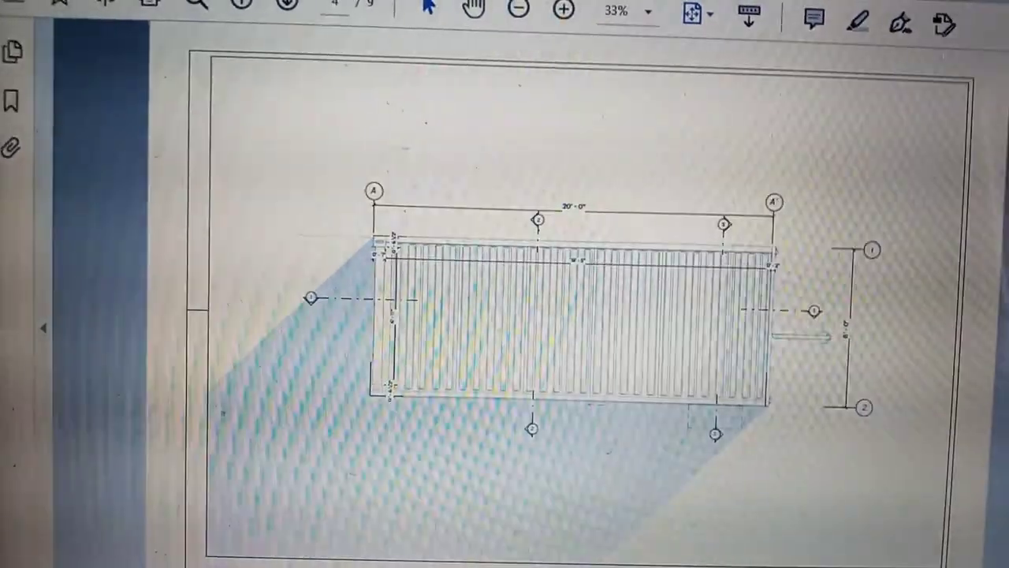
{"action": "key", "text": "Page_Down"}
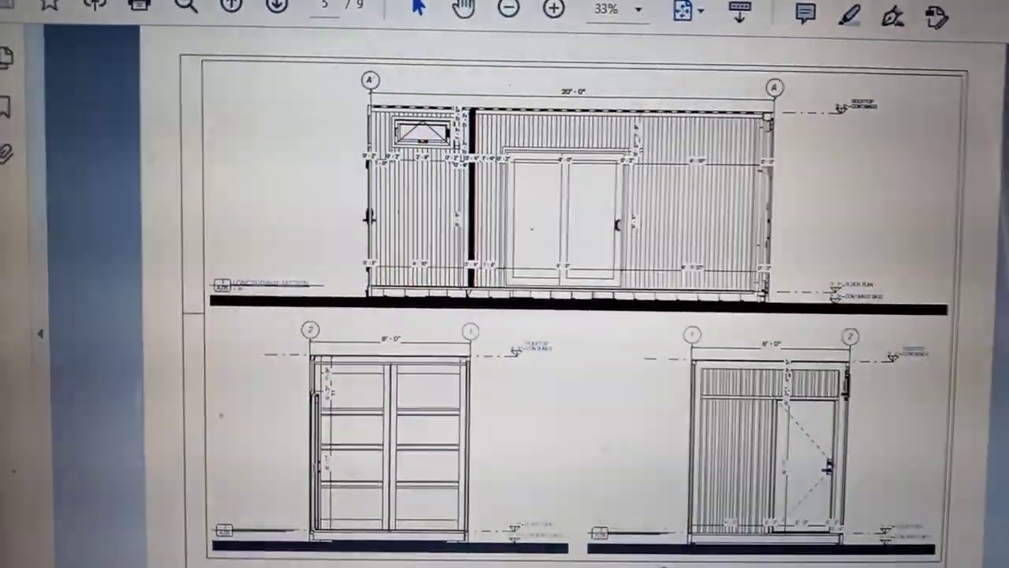
{"action": "key", "text": "Page_Down"}
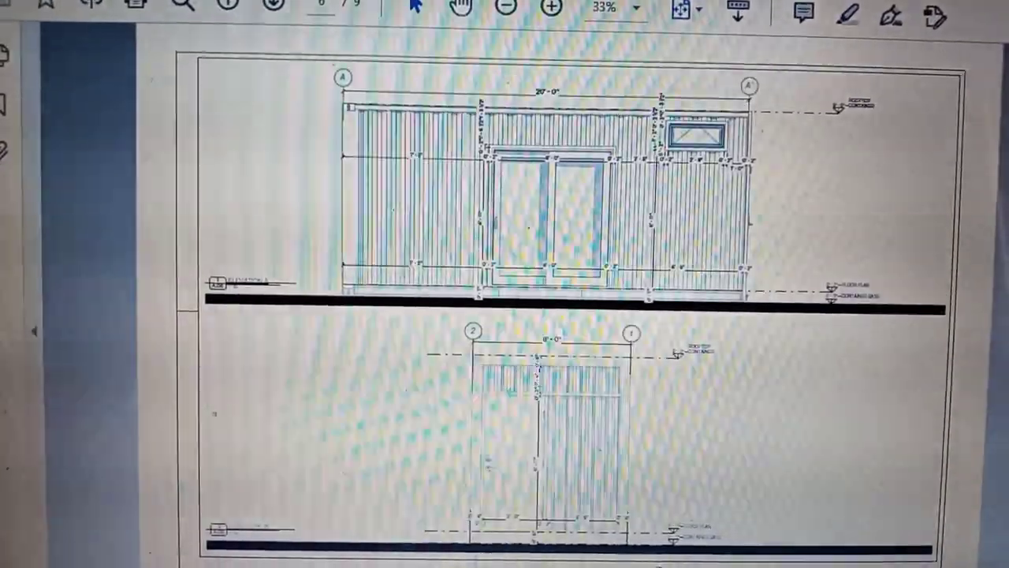
{"action": "key", "text": "Page_Down"}
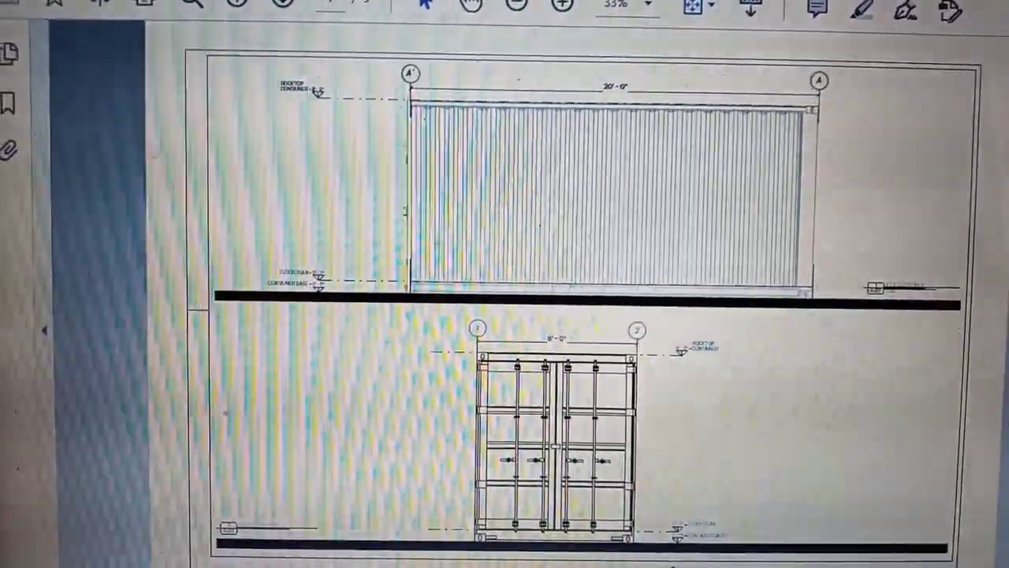
{"action": "key", "text": "Page_Down"}
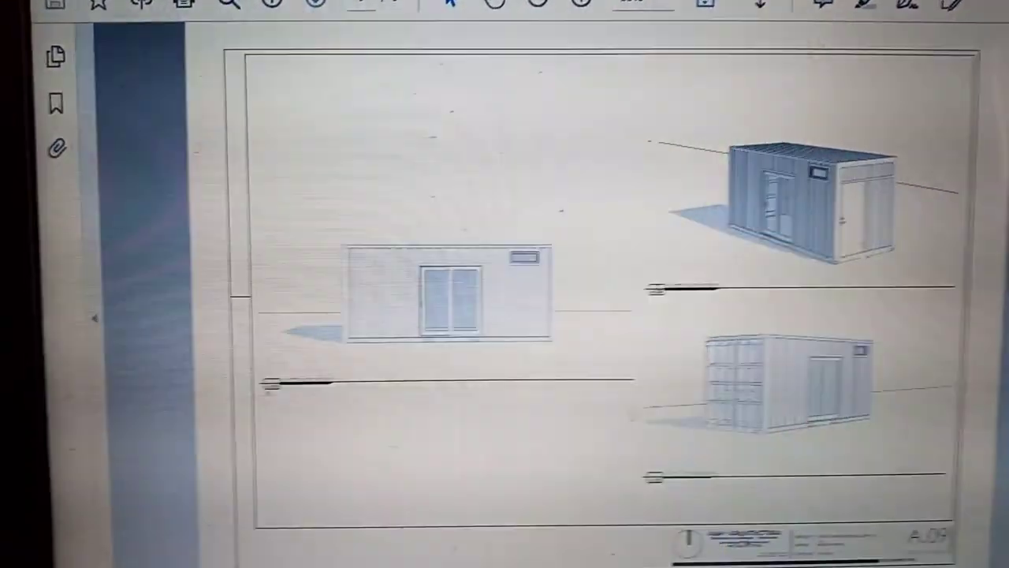
{"action": "scroll", "coordinate": [504, 284], "scroll_direction": "up", "scroll_amount": 2}
{"action": "scroll", "coordinate": [504, 284], "scroll_direction": "up", "scroll_amount": 2}
{"action": "scroll", "coordinate": [504, 284], "scroll_direction": "up", "scroll_amount": 2}
{"action": "scroll", "coordinate": [504, 284], "scroll_direction": "up", "scroll_amount": 2}
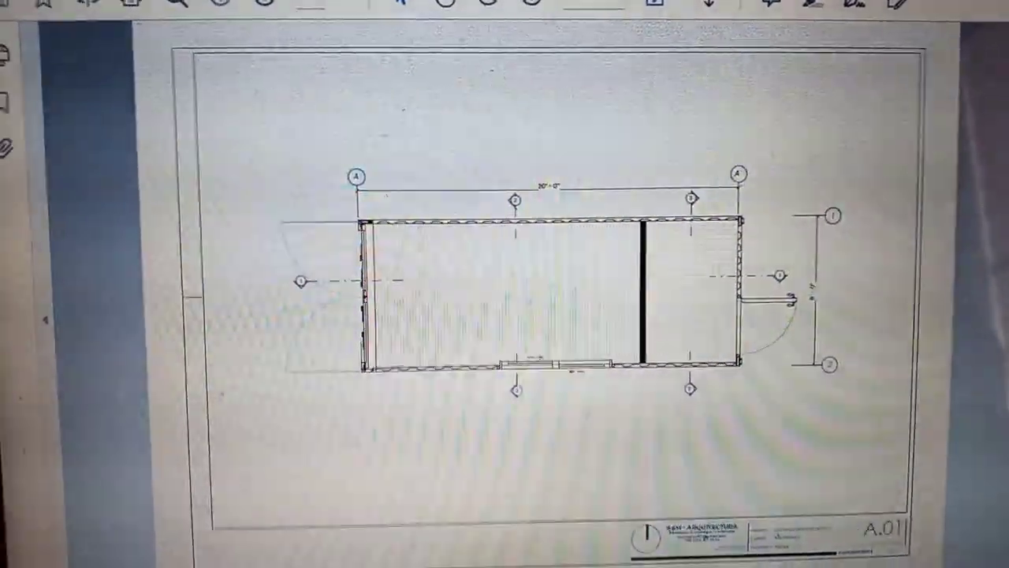